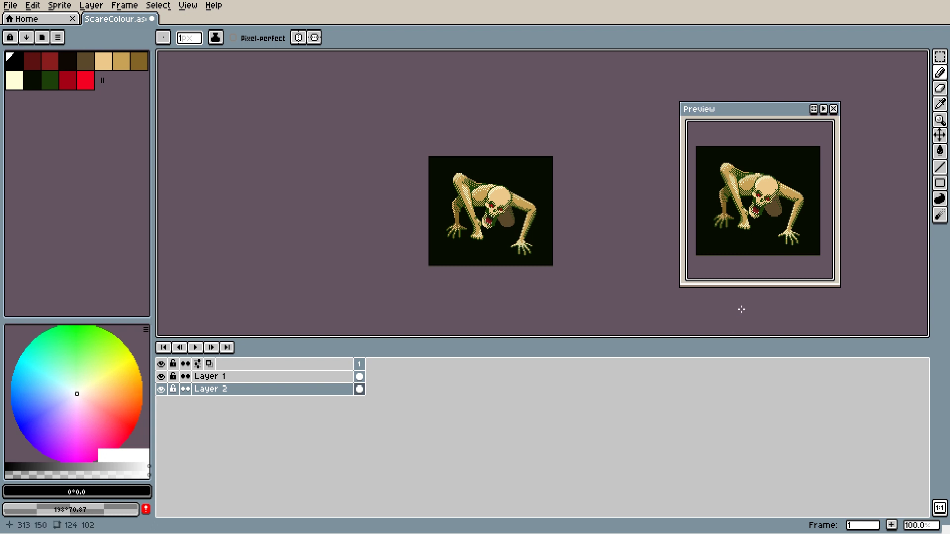
In Preferences, set Screen Scaling to 100% and UI Elements Scaling to 200%, then apply and confirm
{"action": "scroll", "coordinate": [758, 200], "scroll_direction": "down", "scroll_amount": 2}
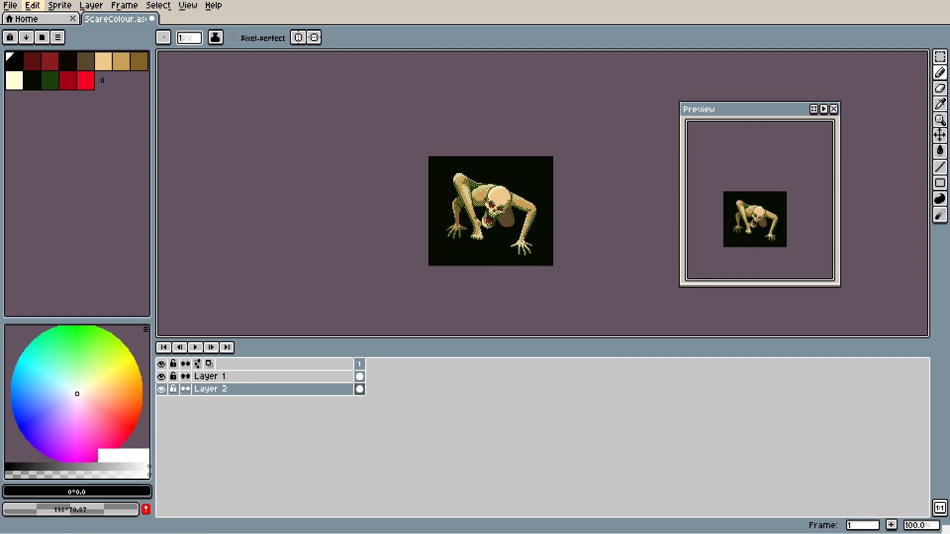
{"action": "left_click", "coordinate": [35, 7]}
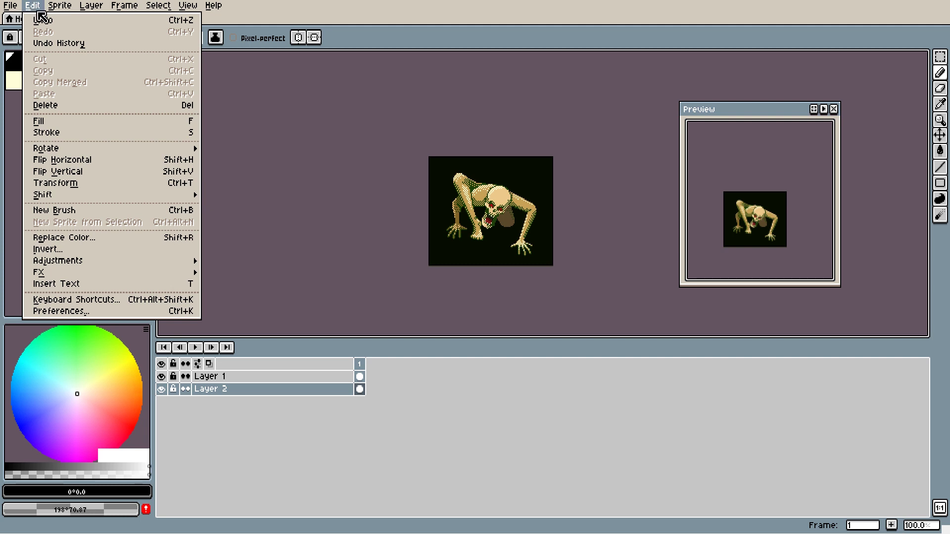
{"action": "left_click", "coordinate": [101, 312]}
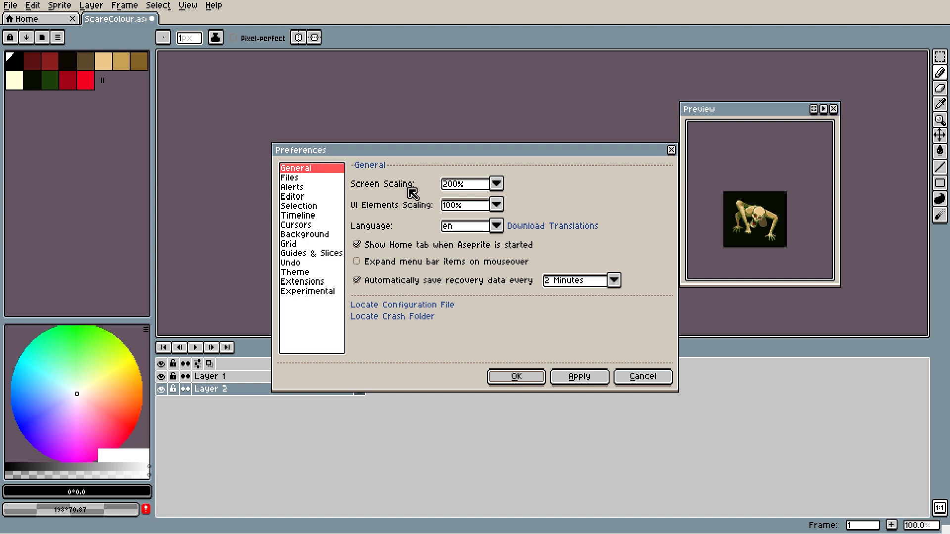
{"action": "left_click", "coordinate": [496, 183]}
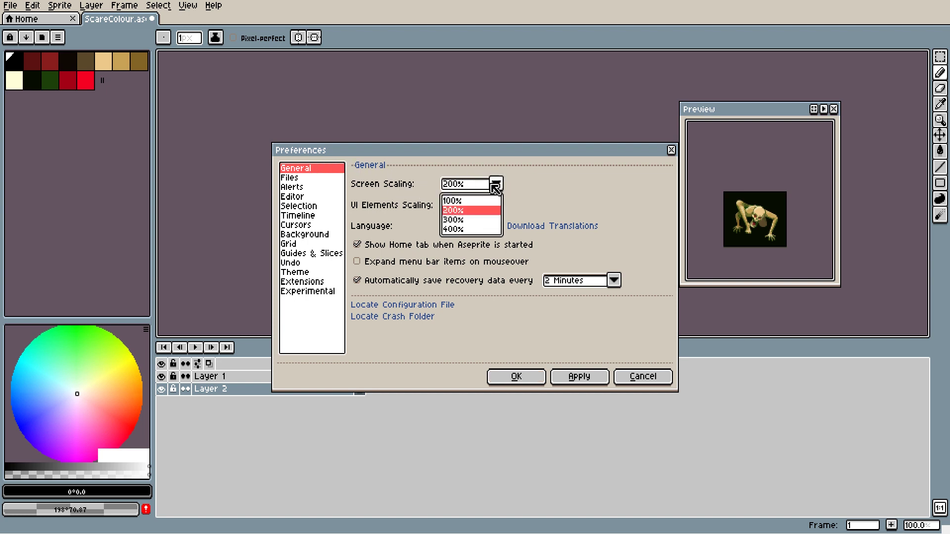
{"action": "left_click", "coordinate": [474, 203]}
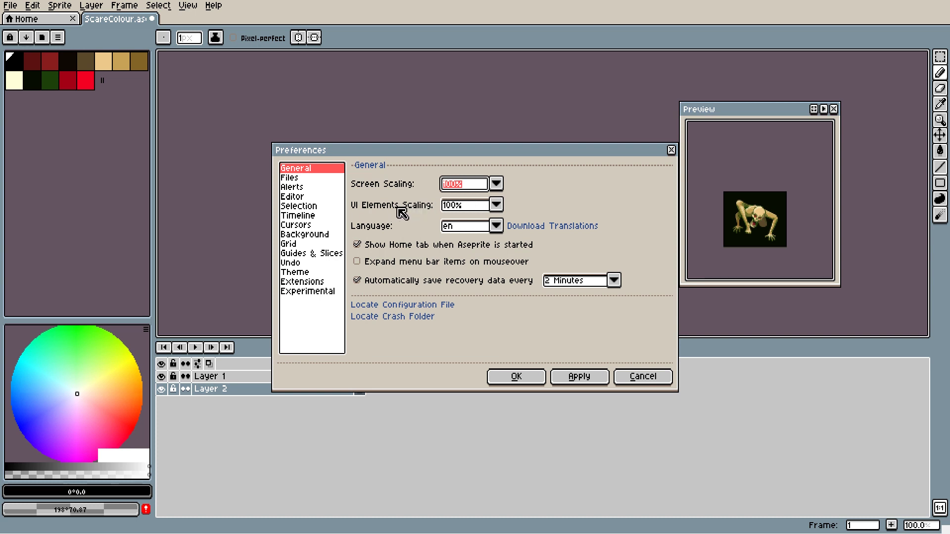
{"action": "left_click", "coordinate": [495, 205]}
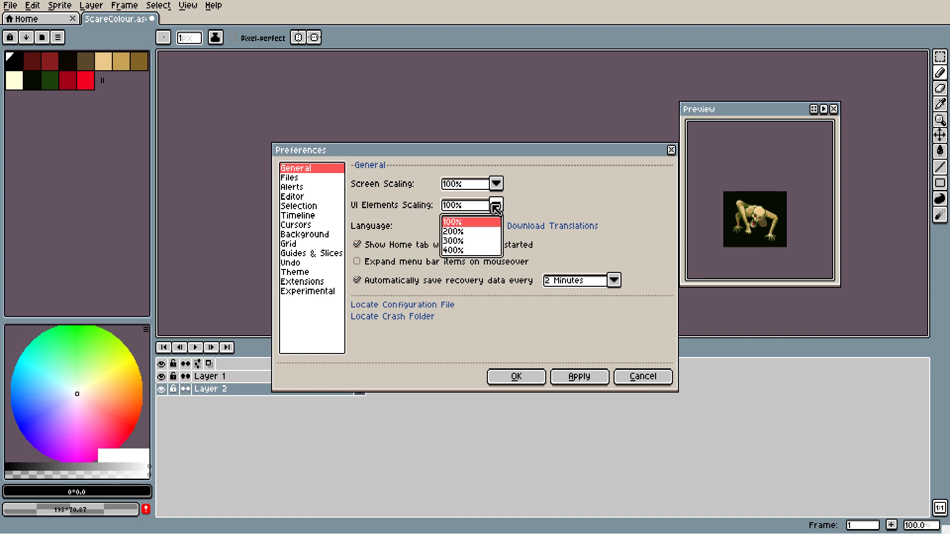
{"action": "left_click", "coordinate": [468, 239]}
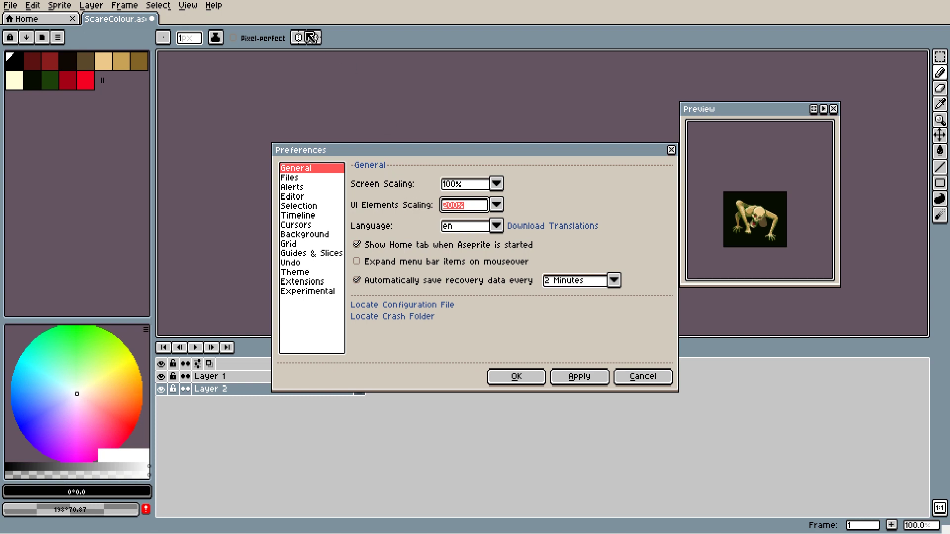
{"action": "left_click", "coordinate": [588, 378]}
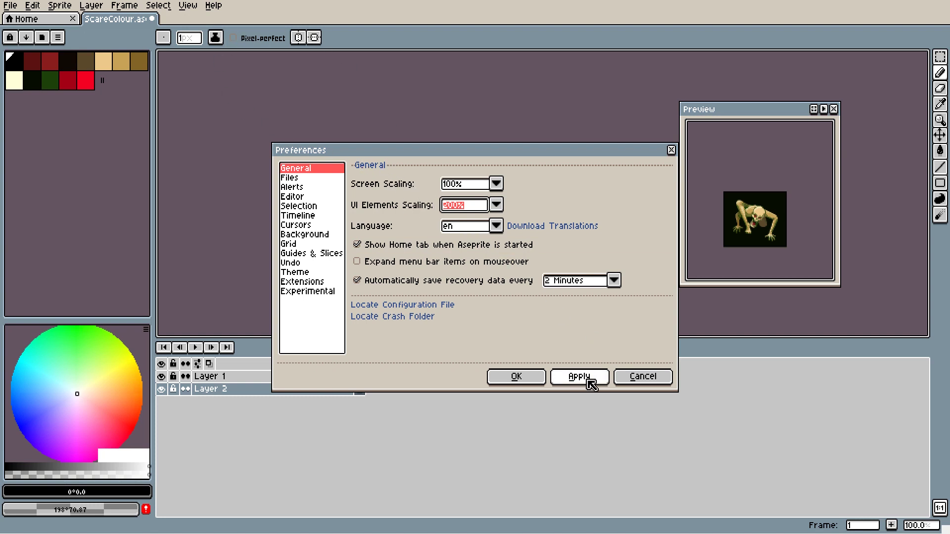
{"action": "left_click", "coordinate": [532, 378]}
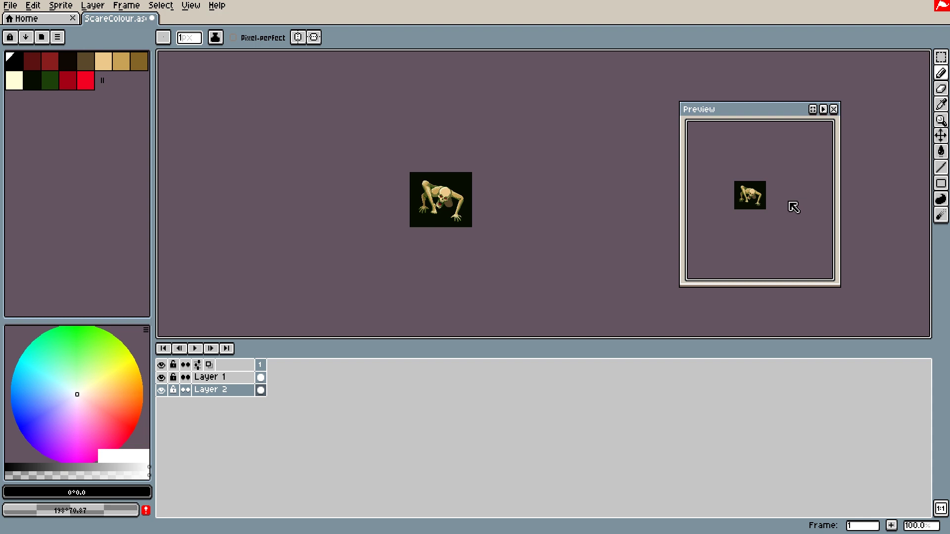
{"action": "scroll", "coordinate": [794, 207], "scroll_direction": "up", "scroll_amount": 1}
{"action": "left_click_drag", "start_coordinate": [728, 205], "coordinate": [761, 210]}
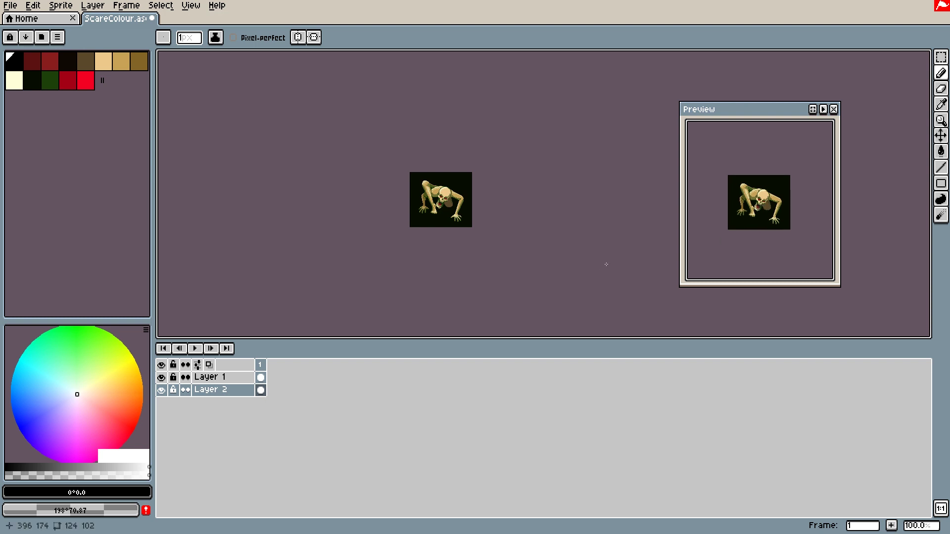
{"action": "scroll", "coordinate": [606, 264], "scroll_direction": "left", "scroll_amount": 2}
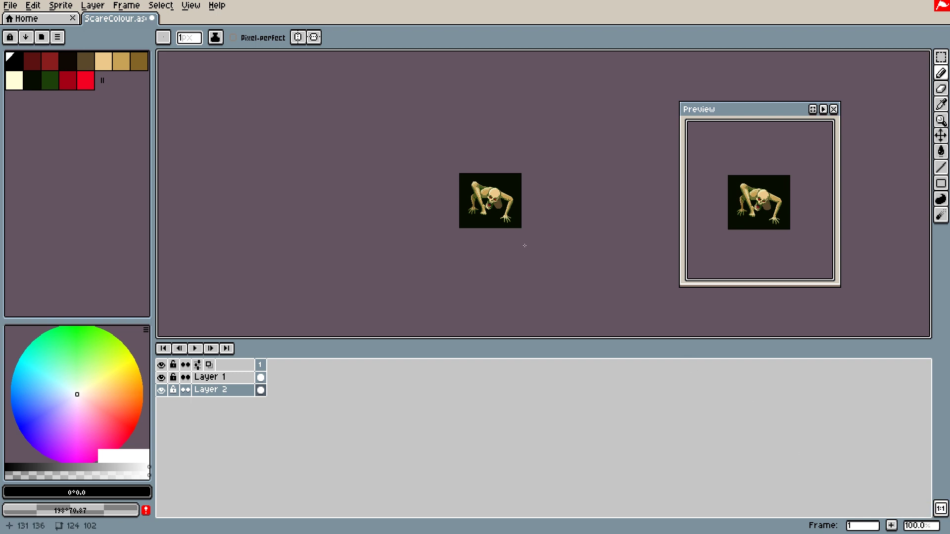
{"action": "scroll", "coordinate": [526, 241], "scroll_direction": "up", "scroll_amount": 1}
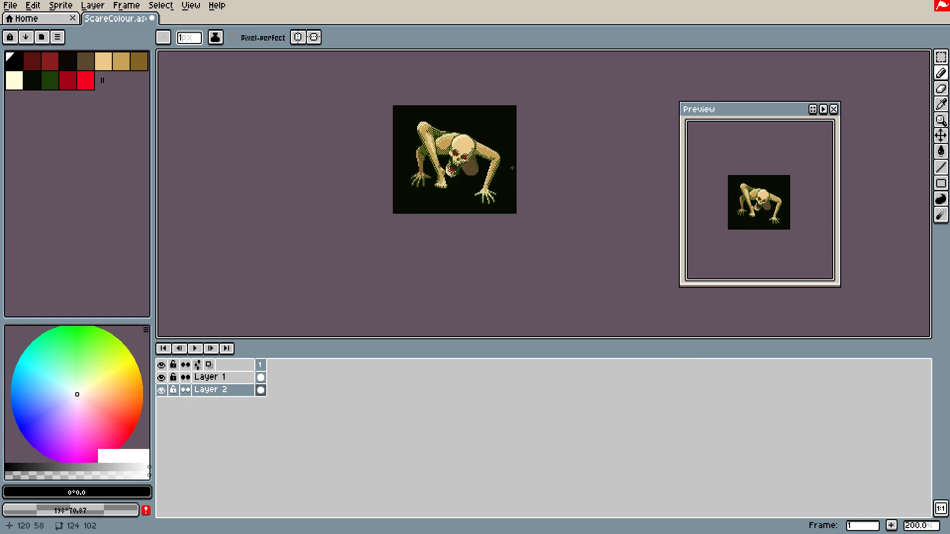
{"action": "left_click_drag", "start_coordinate": [509, 169], "coordinate": [524, 210]}
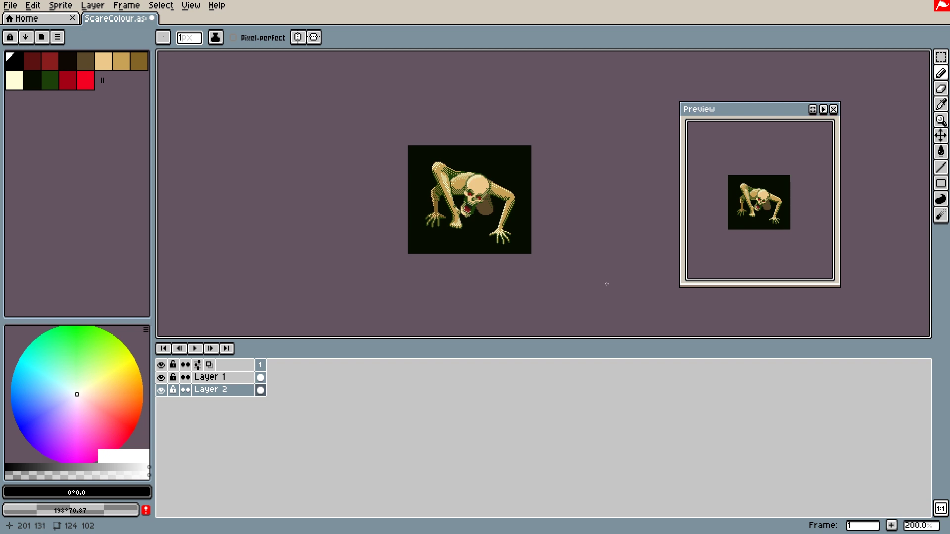
{"action": "scroll", "coordinate": [607, 284], "scroll_direction": "down", "scroll_amount": 1}
{"action": "left_click_drag", "start_coordinate": [608, 283], "coordinate": [550, 241]}
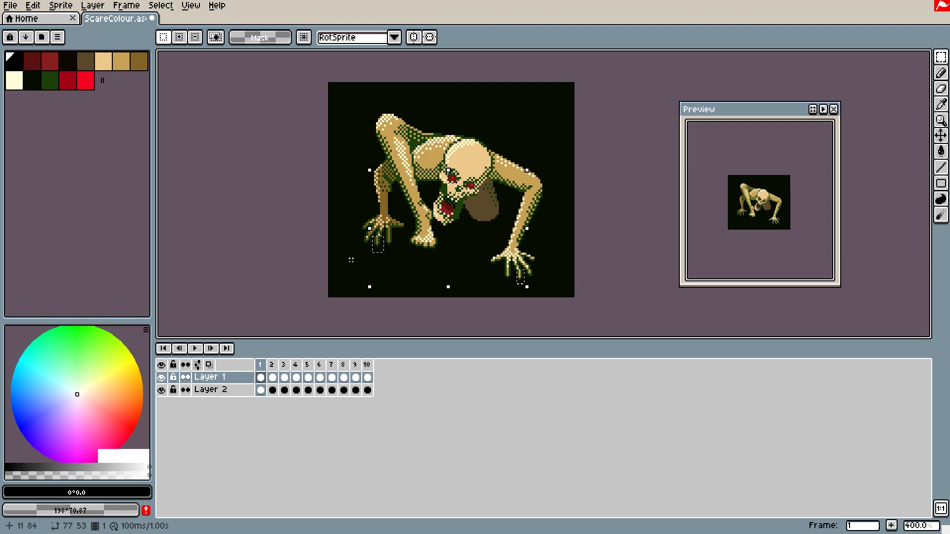
Delete the red eye pixels on frame 1 twice with an undo between, move to frame 2, then undo again
{"action": "key", "text": "Delete"}
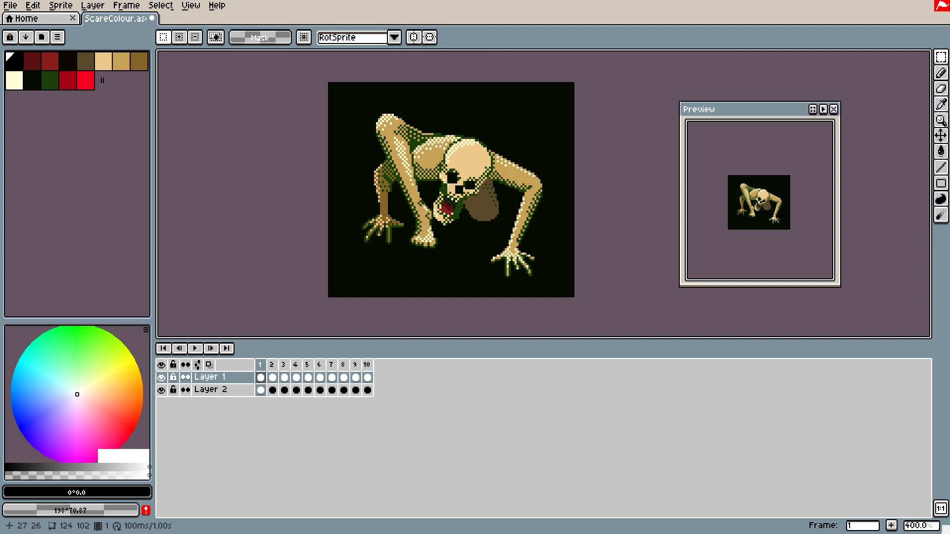
{"action": "key", "text": "ctrl+z"}
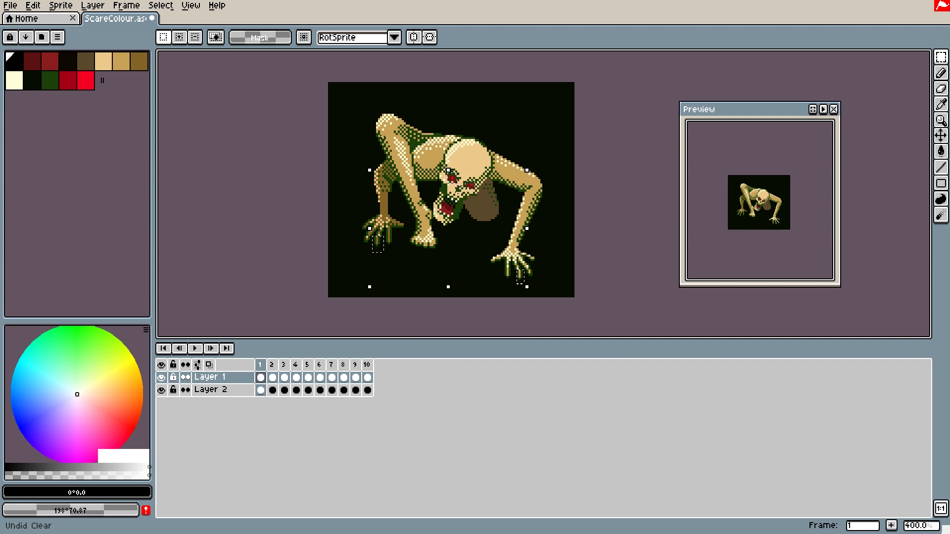
{"action": "key", "text": "Delete"}
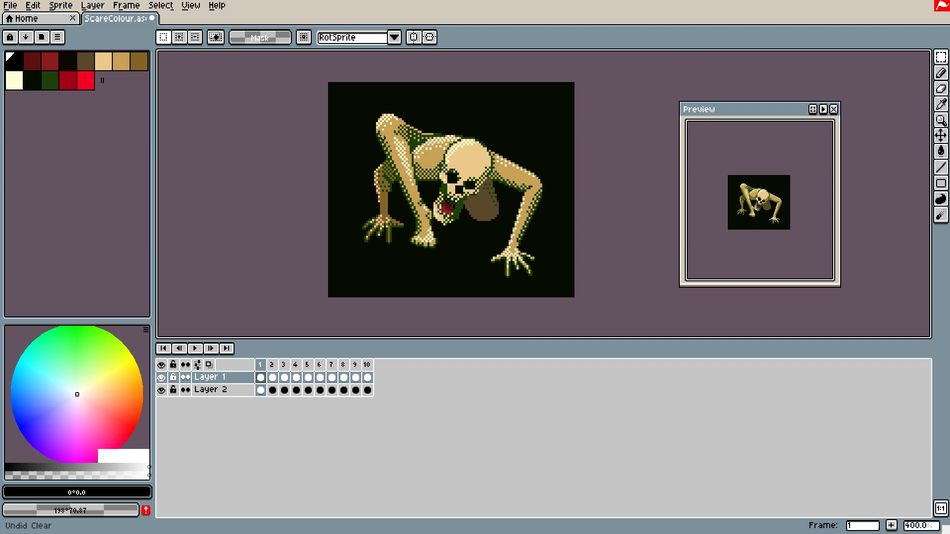
{"action": "key", "text": "Right"}
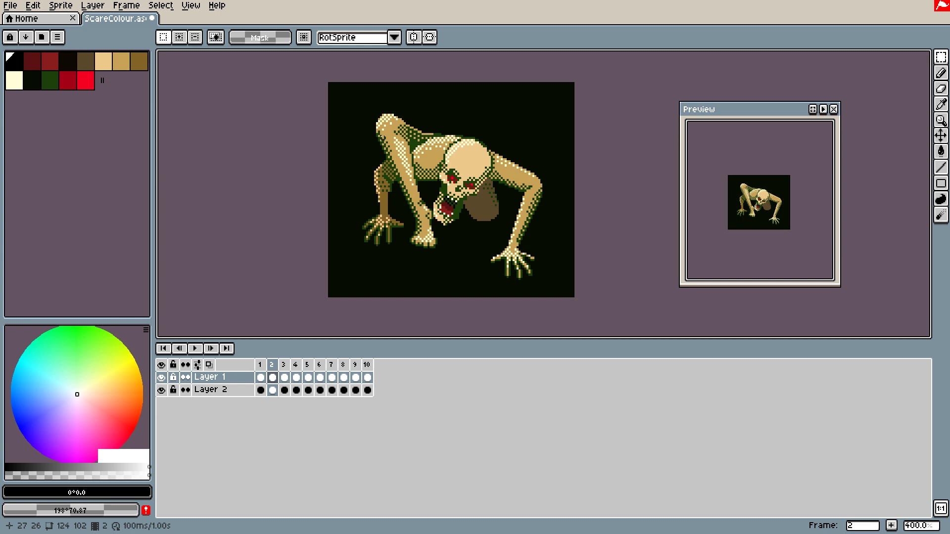
{"action": "key", "text": "ctrl+z"}
Turn on 'Keep selection after Edit > Delete' in the Selection preferences
{"action": "left_click", "coordinate": [33, 5]}
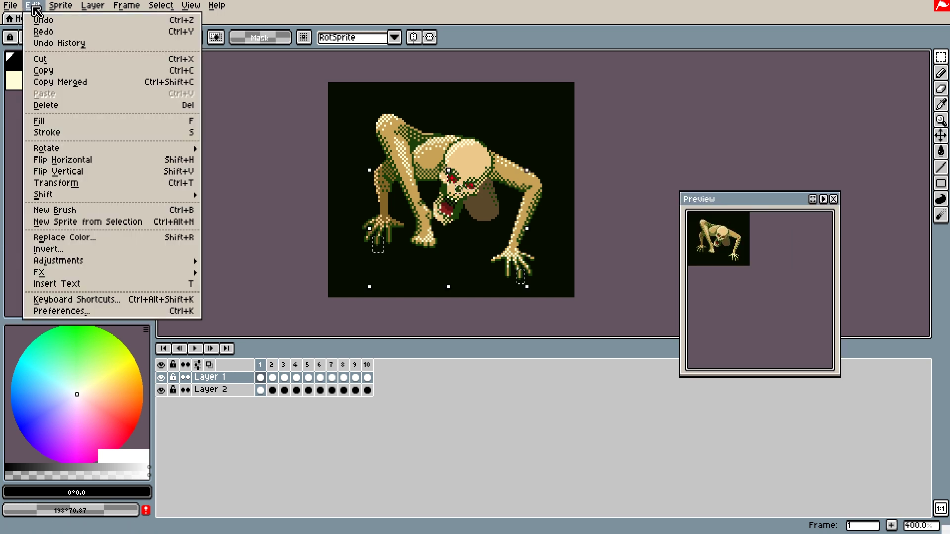
{"action": "left_click", "coordinate": [94, 310]}
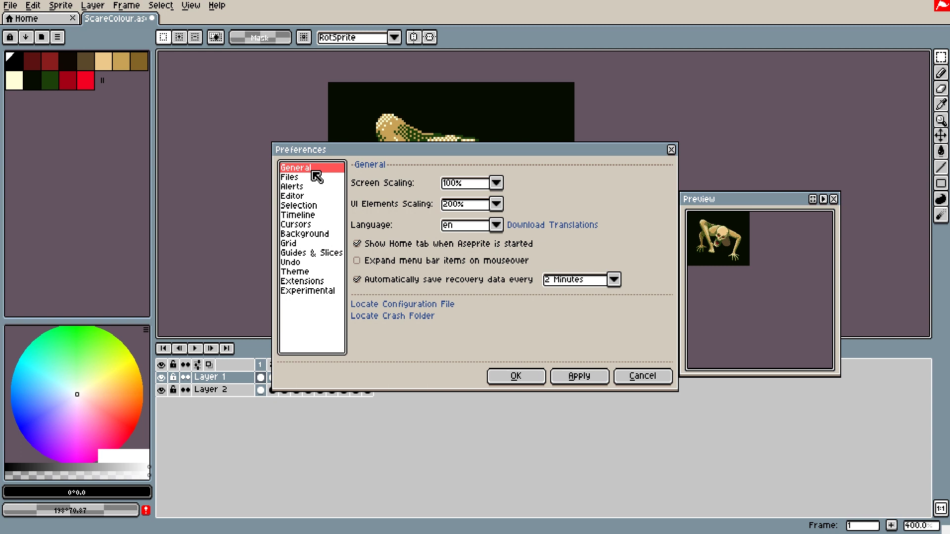
{"action": "left_click", "coordinate": [316, 208]}
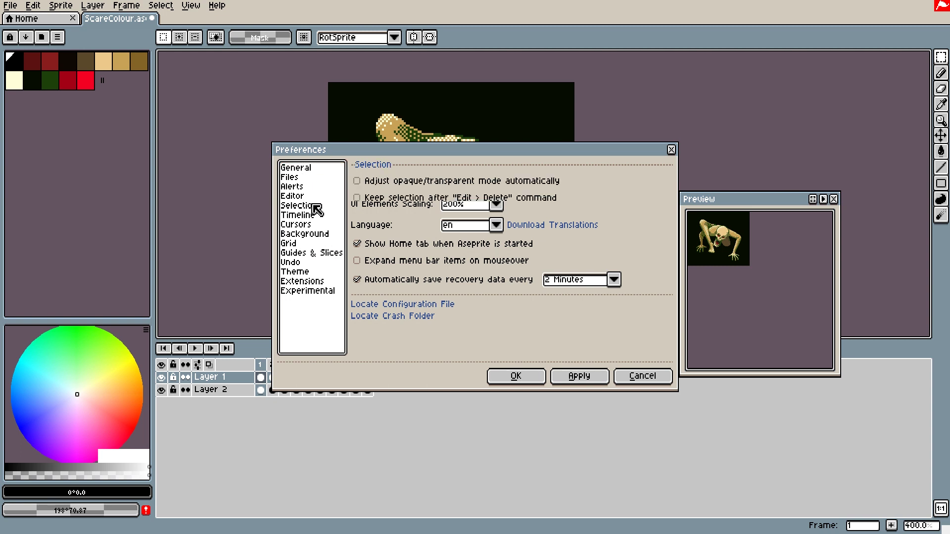
{"action": "left_click", "coordinate": [357, 198]}
{"action": "left_click", "coordinate": [511, 376]}
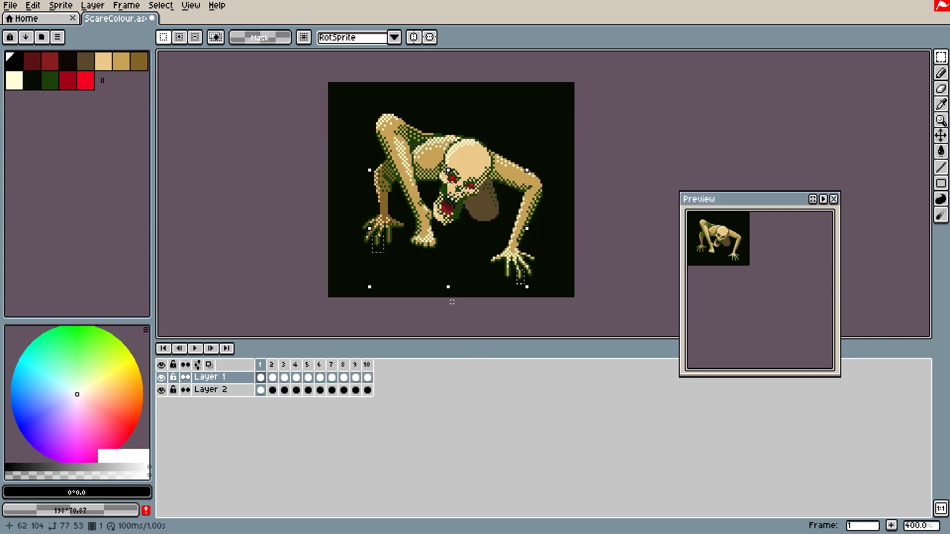
Delete the red eye pixels with the selection kept, step through the animation frames, then deselect the eye area
{"action": "key", "text": "Delete"}
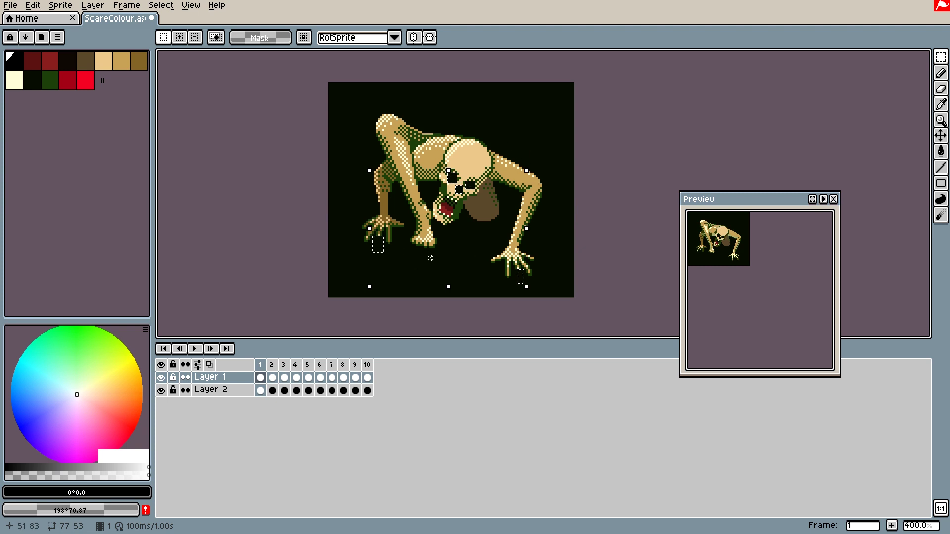
{"action": "key", "text": "Right"}
{"action": "key", "text": "Right"}
{"action": "key", "text": "Right"}
{"action": "key", "text": "Right"}
{"action": "key", "text": "Right"}
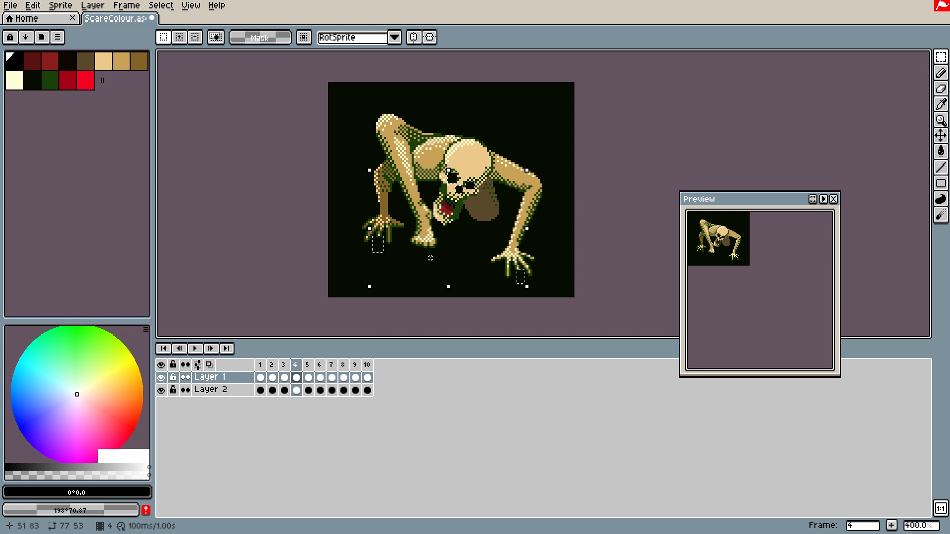
{"action": "key", "text": "Right"}
{"action": "key", "text": "Right"}
{"action": "key", "text": "Right"}
{"action": "key", "text": "Right"}
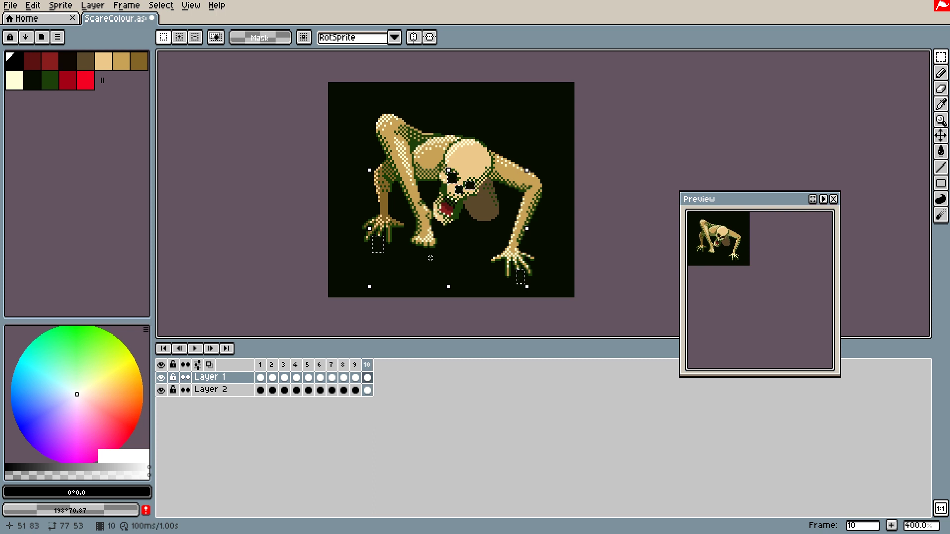
{"action": "key", "text": "Left"}
{"action": "key", "text": "Left"}
{"action": "key", "text": "Left"}
{"action": "key", "text": "Left"}
{"action": "key", "text": "Left"}
{"action": "key", "text": "Left"}
{"action": "key", "text": "Left"}
{"action": "key", "text": "Left"}
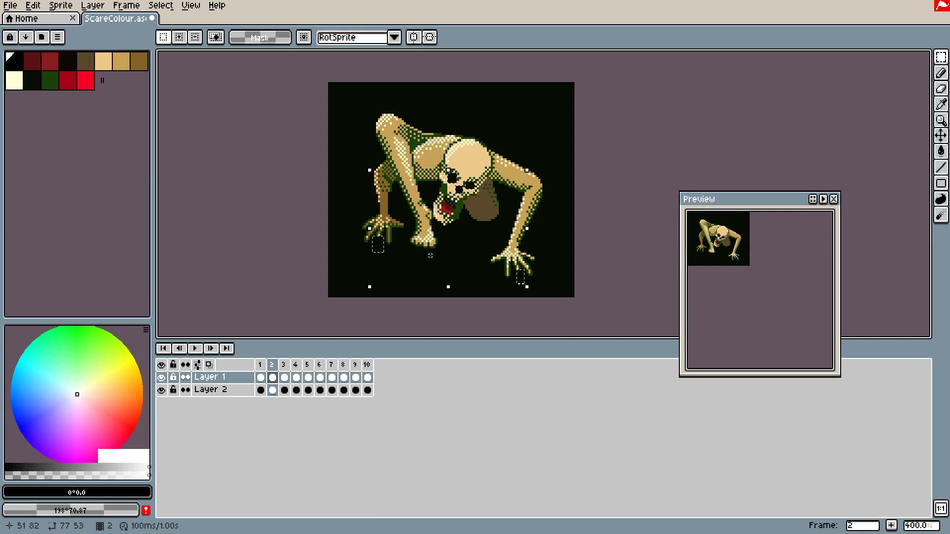
{"action": "key", "text": "Right"}
{"action": "key", "text": "Right"}
{"action": "key", "text": "Right"}
{"action": "key", "text": "Right"}
{"action": "key", "text": "Right"}
{"action": "key", "text": "Right"}
{"action": "key", "text": "Right"}
{"action": "key", "text": "Right"}
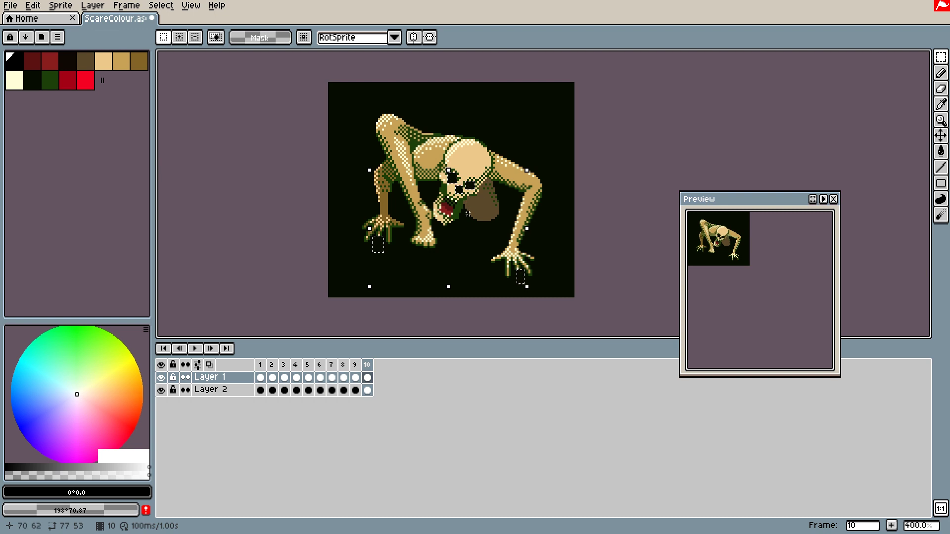
{"action": "left_click", "coordinate": [467, 214]}
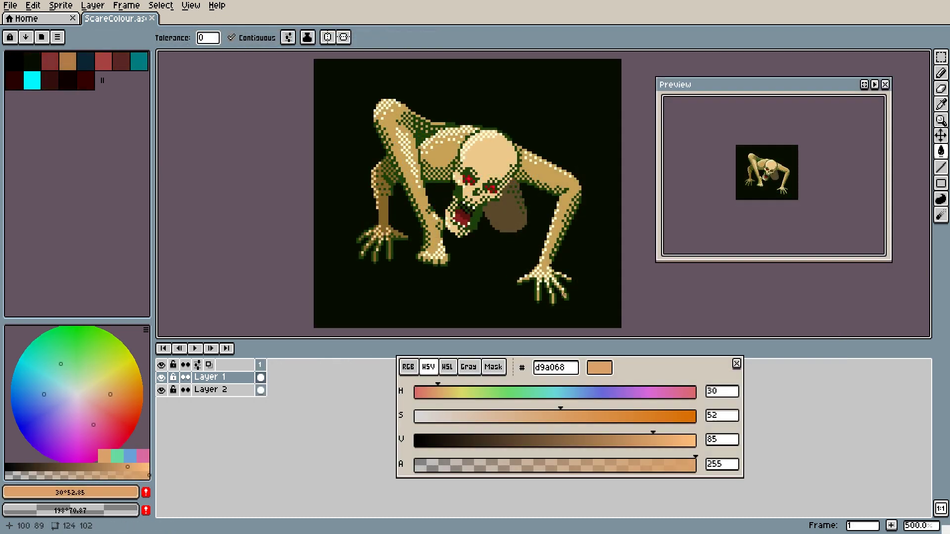